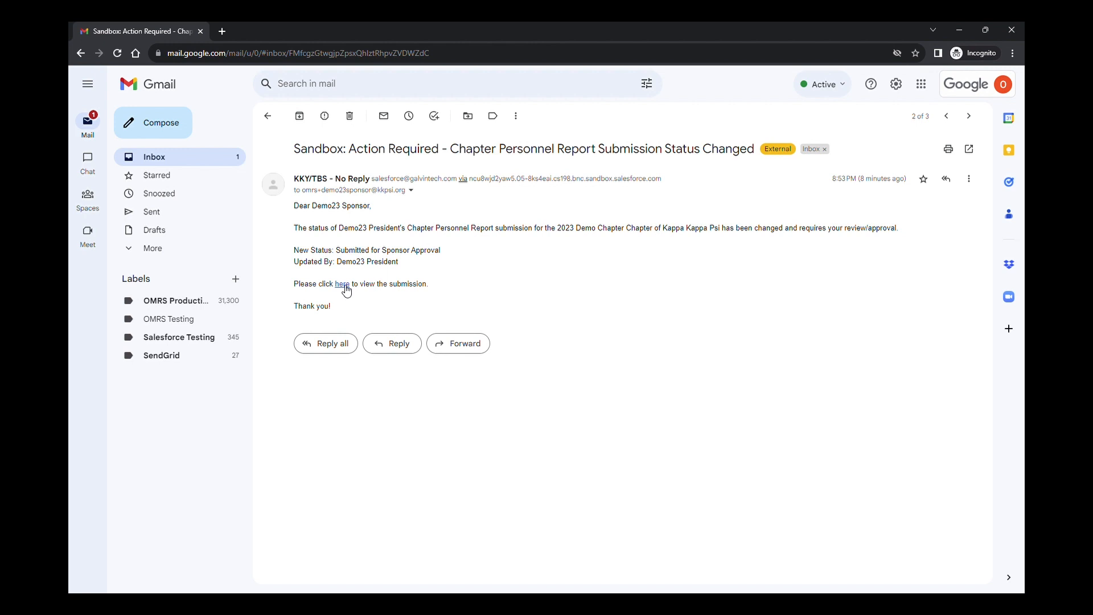
Open the submission linked in the approval email and log in with the sponsor's username and account password
{"action": "left_click", "coordinate": [343, 284]}
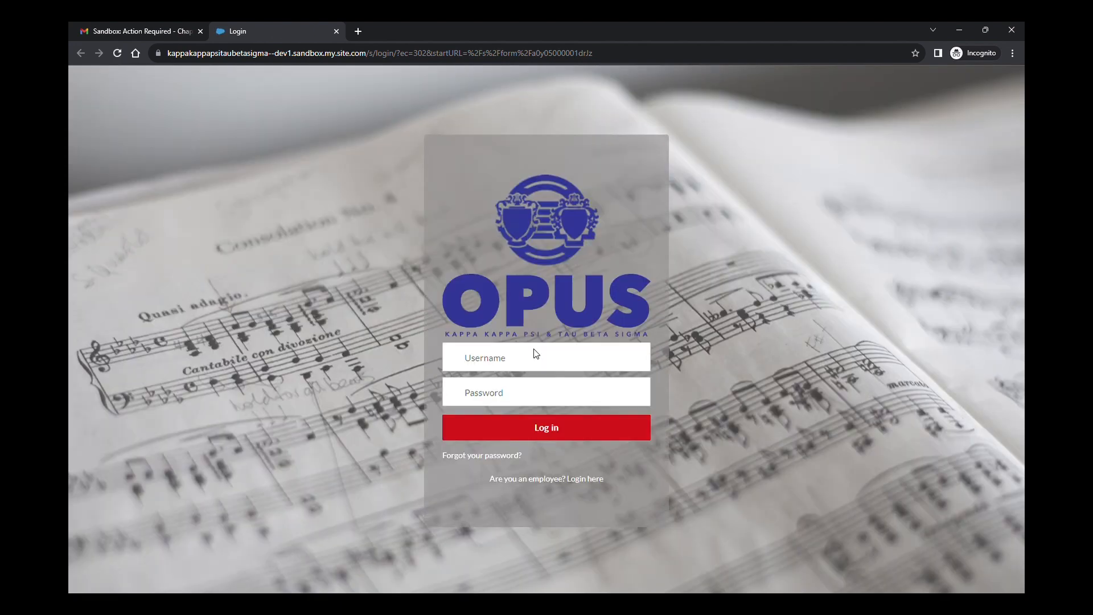
{"action": "left_click", "coordinate": [540, 364]}
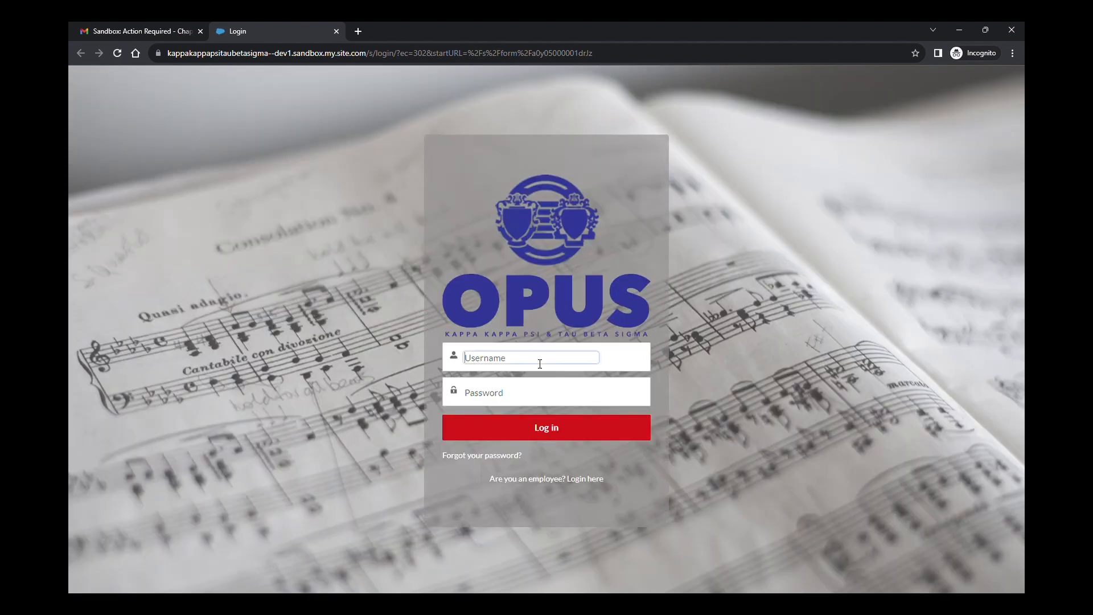
{"action": "key", "text": "ctrl+v"}
{"action": "key", "text": "Tab"}
{"action": "type", "text": "•••••••"}
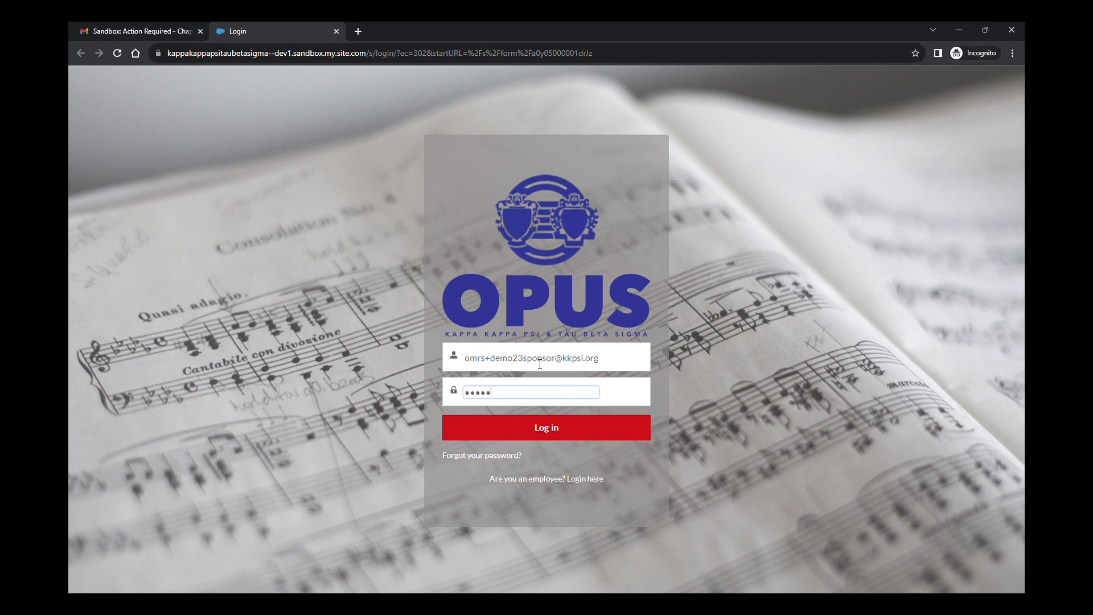
{"action": "type", "text": "••••"}
{"action": "left_click", "coordinate": [562, 436]}
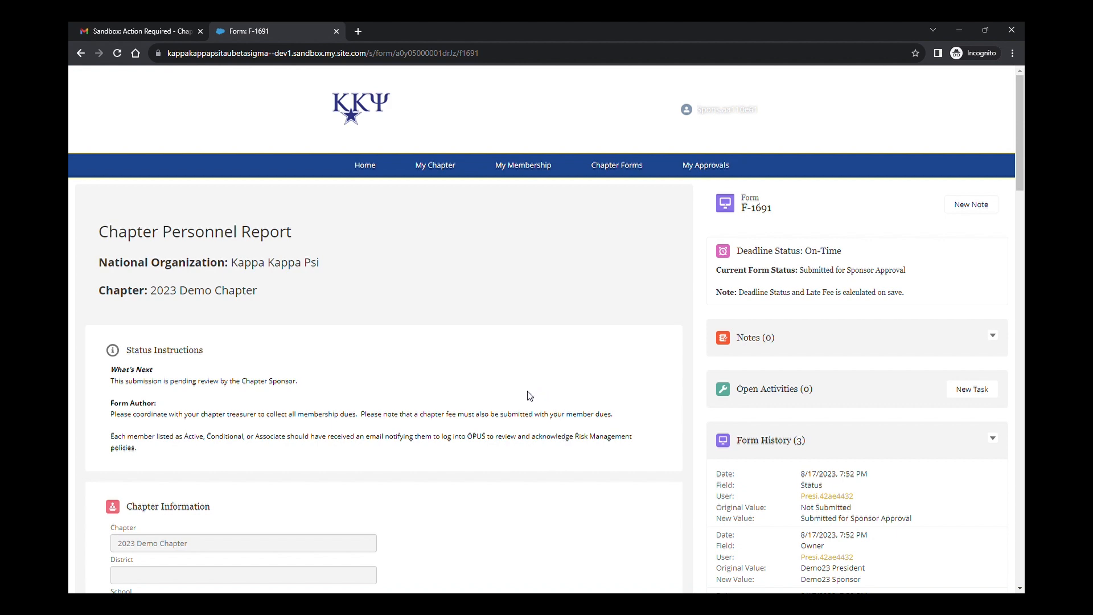
Set the Demo23 Parliamentarian's expected graduation date to Jul 2, 2027 among the existing members of the Chapter Personnel Report
{"action": "scroll", "coordinate": [530, 396], "scroll_direction": "down", "scroll_amount": 1}
{"action": "scroll", "coordinate": [530, 396], "scroll_direction": "down", "scroll_amount": 2}
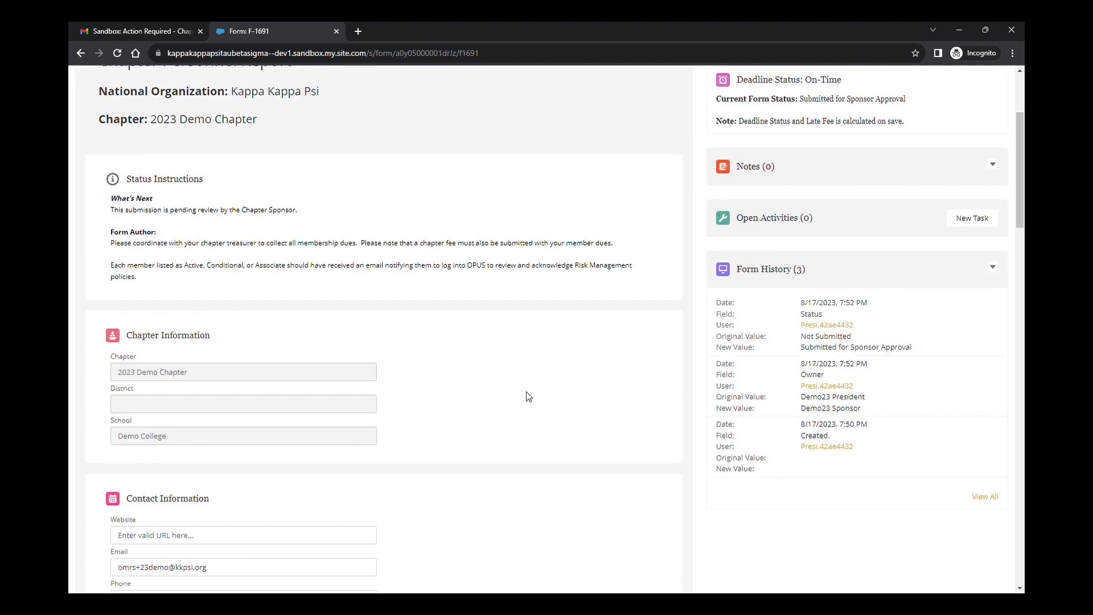
{"action": "scroll", "coordinate": [529, 397], "scroll_direction": "down", "scroll_amount": 2}
{"action": "scroll", "coordinate": [528, 397], "scroll_direction": "down", "scroll_amount": 5}
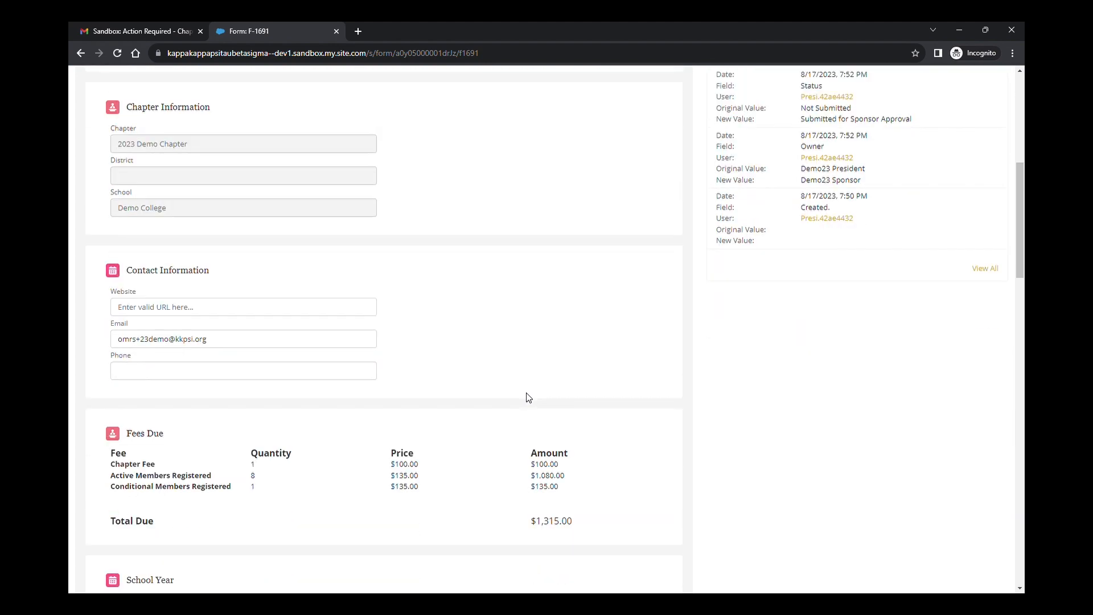
{"action": "scroll", "coordinate": [529, 397], "scroll_direction": "down", "scroll_amount": 1}
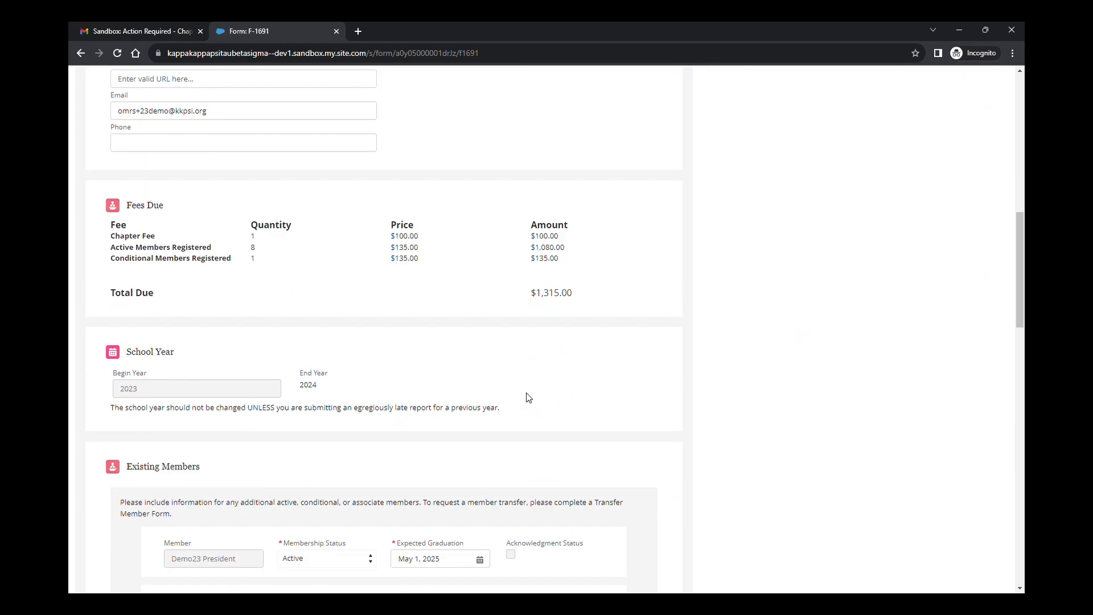
{"action": "scroll", "coordinate": [529, 397], "scroll_direction": "down", "scroll_amount": 3}
{"action": "scroll", "coordinate": [529, 397], "scroll_direction": "down", "scroll_amount": 2}
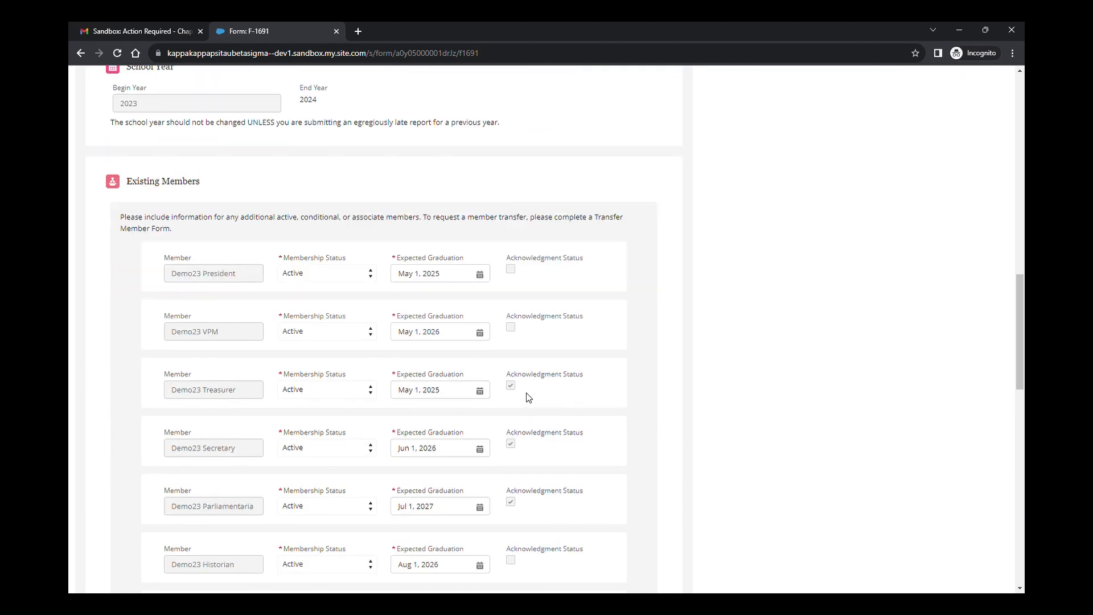
{"action": "scroll", "coordinate": [529, 397], "scroll_direction": "down", "scroll_amount": 1}
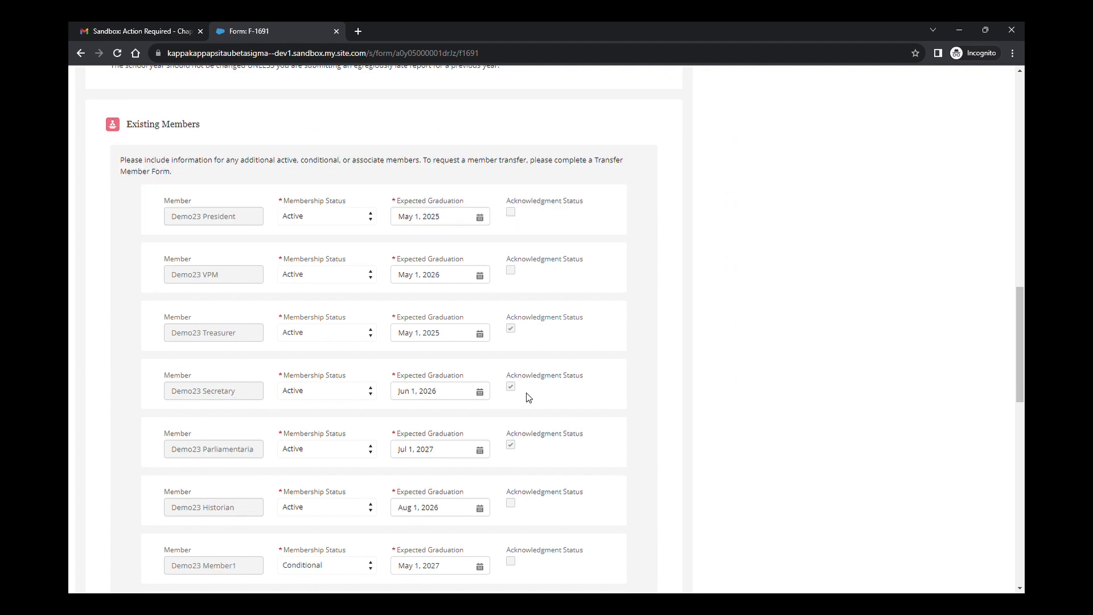
{"action": "left_click", "coordinate": [456, 459]}
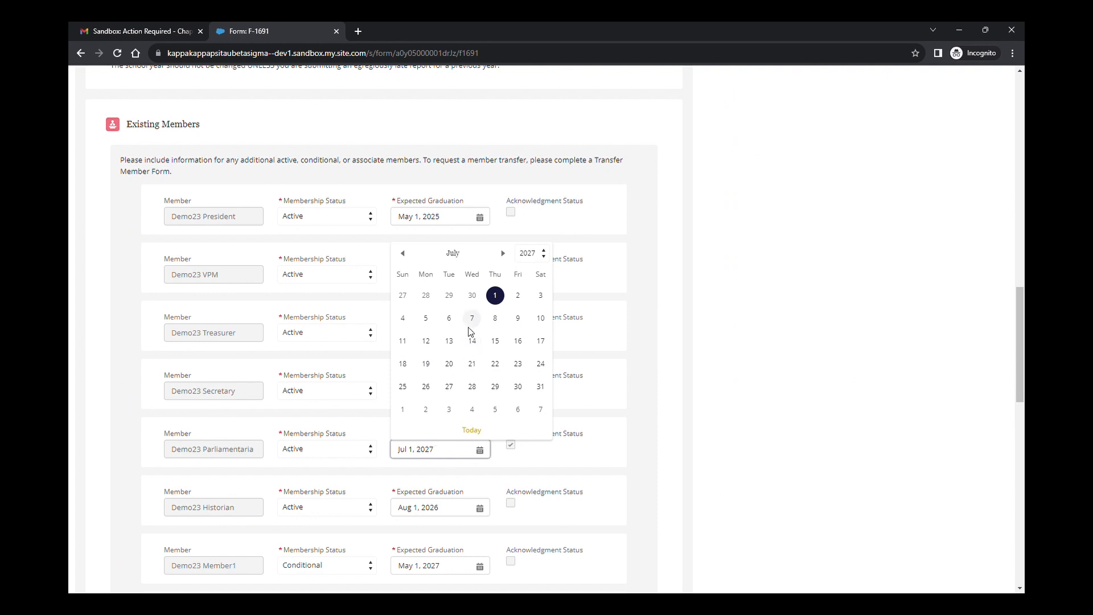
{"action": "left_click", "coordinate": [517, 295]}
Set the report's submission status to Sponsor Approved, Pending DOB Approval and submit the form
{"action": "scroll", "coordinate": [498, 389], "scroll_direction": "down", "scroll_amount": 1}
{"action": "scroll", "coordinate": [499, 390], "scroll_direction": "down", "scroll_amount": 5}
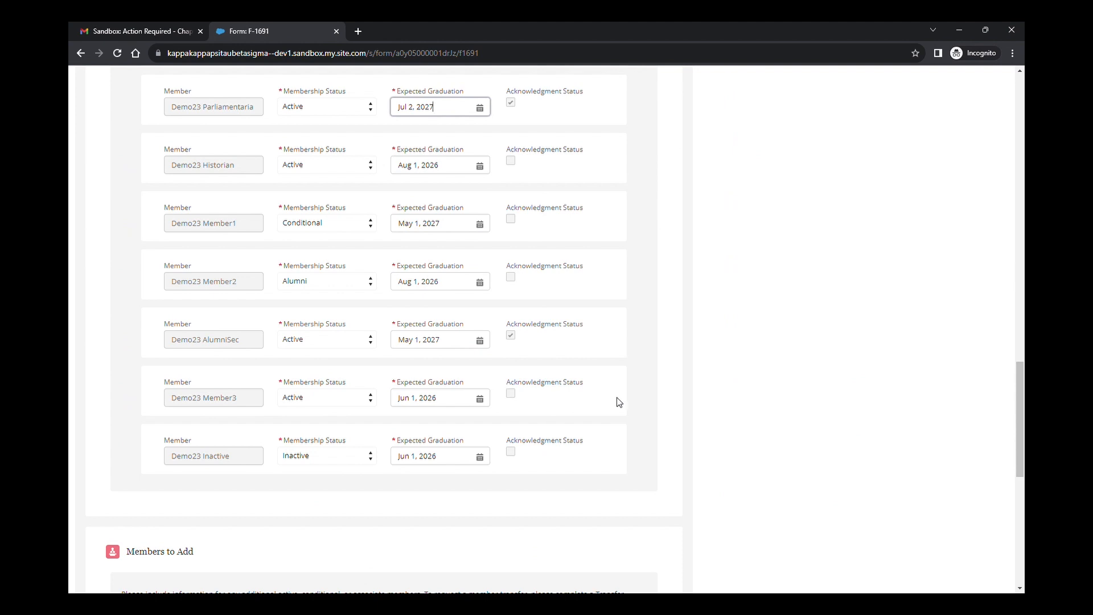
{"action": "scroll", "coordinate": [611, 405], "scroll_direction": "up", "scroll_amount": 1}
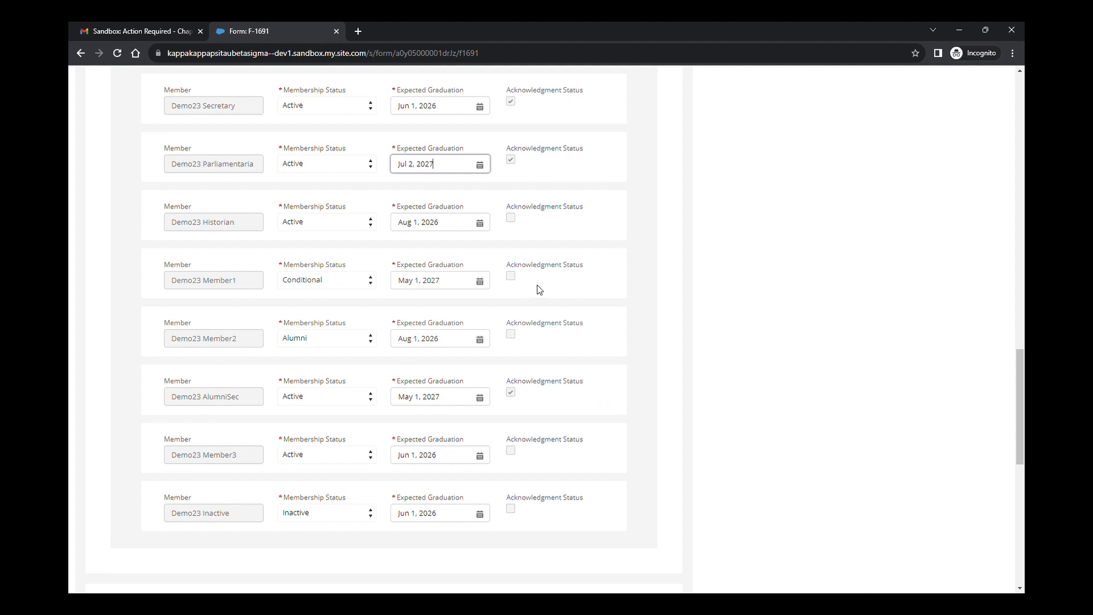
{"action": "scroll", "coordinate": [535, 290], "scroll_direction": "up", "scroll_amount": 2}
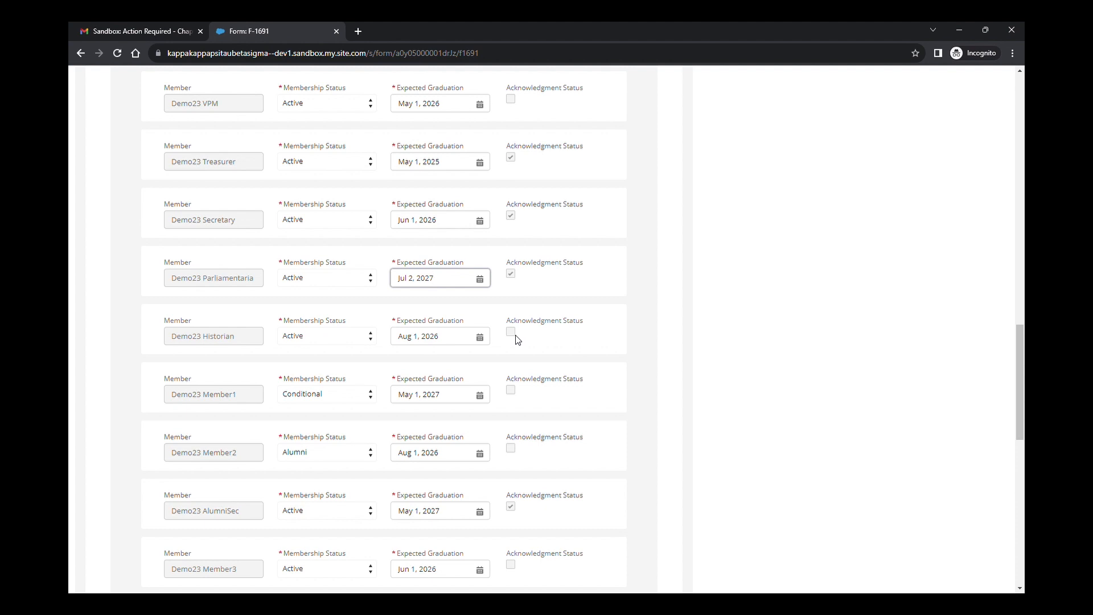
{"action": "scroll", "coordinate": [517, 339], "scroll_direction": "down", "scroll_amount": 3}
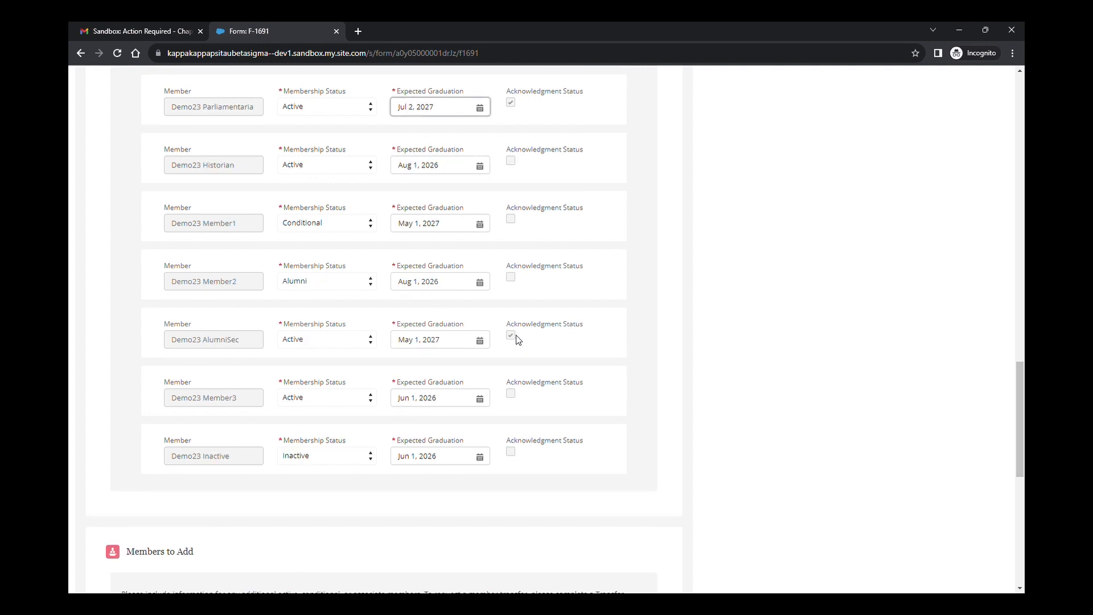
{"action": "scroll", "coordinate": [518, 340], "scroll_direction": "down", "scroll_amount": 6}
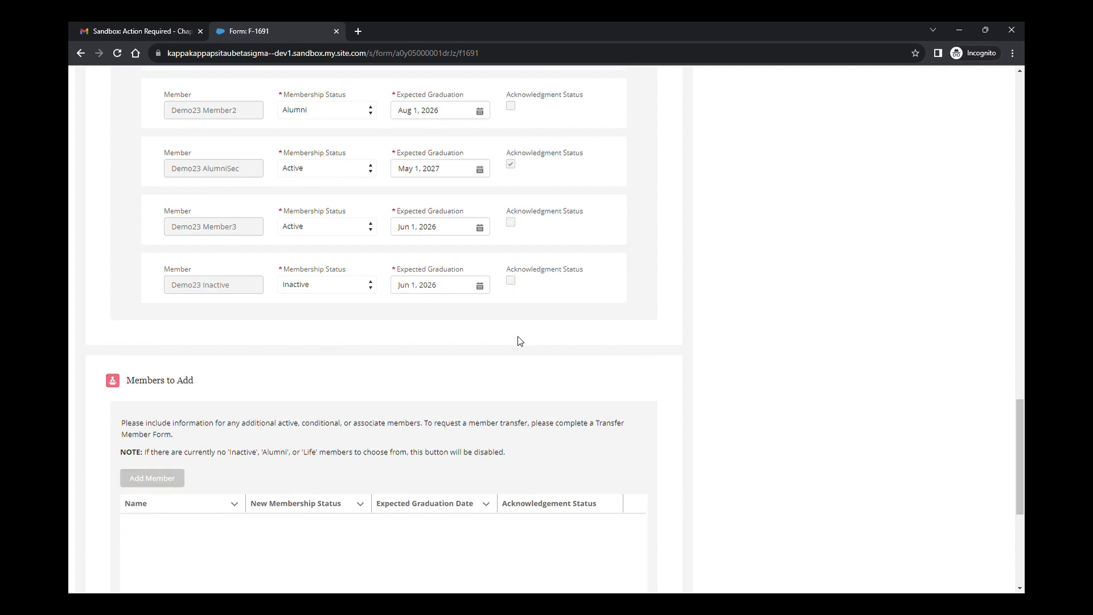
{"action": "scroll", "coordinate": [520, 341], "scroll_direction": "down", "scroll_amount": 3}
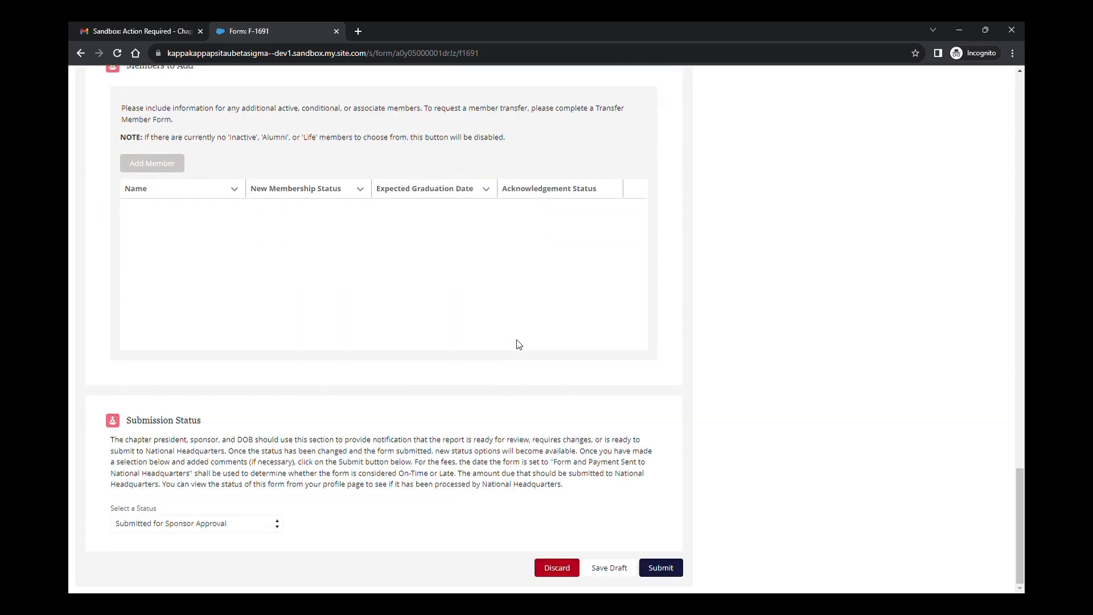
{"action": "left_click", "coordinate": [262, 531]}
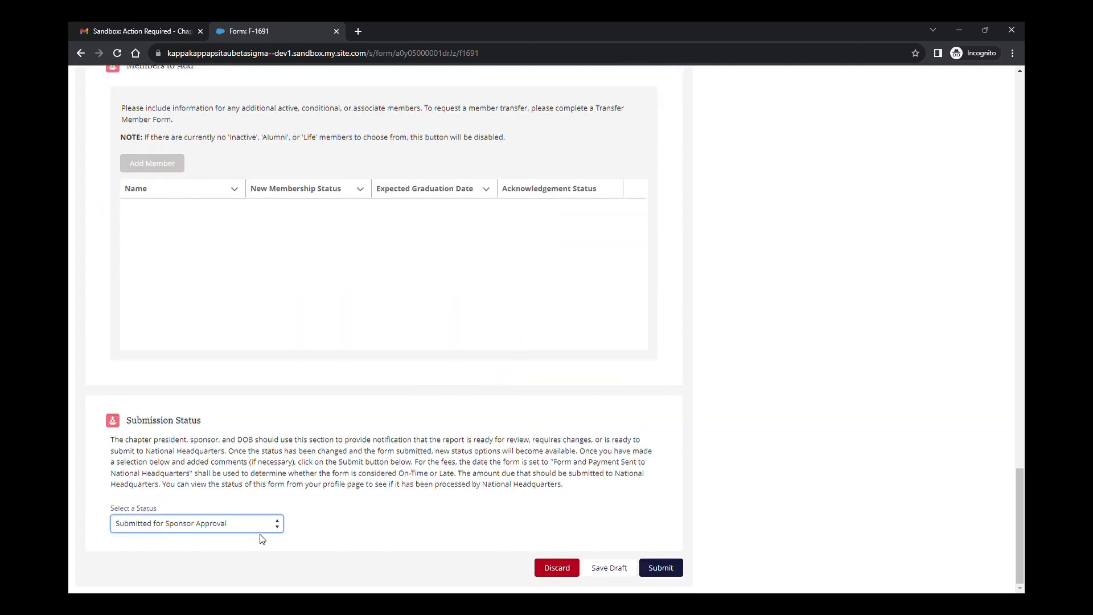
{"action": "key", "text": "Down"}
{"action": "left_click", "coordinate": [670, 571]}
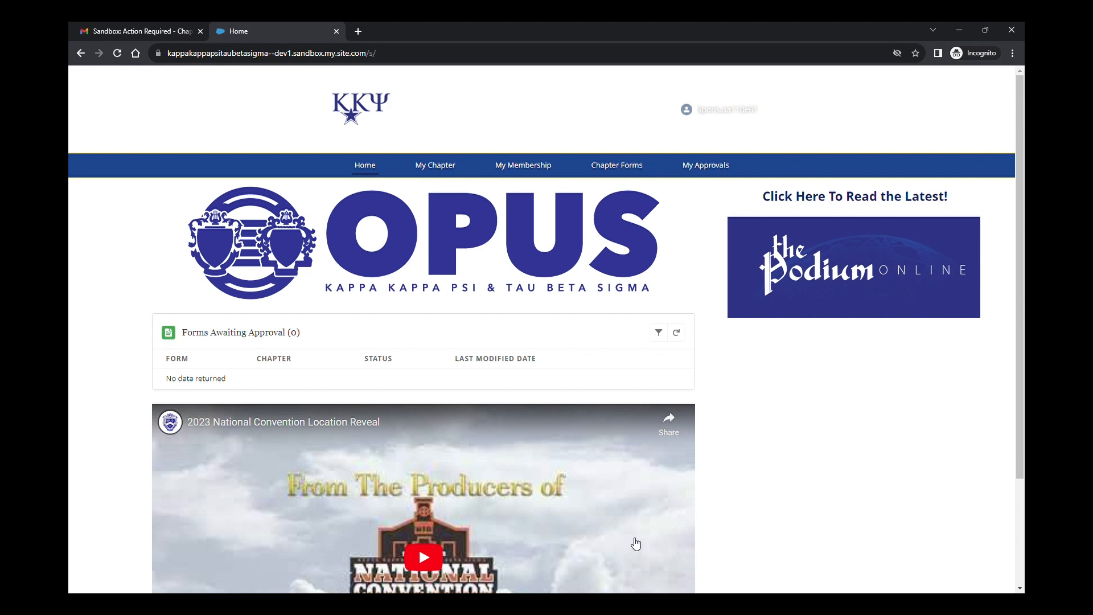
Log out of the sponsor's OPUS account and close its browser tab
{"action": "left_click", "coordinate": [734, 112]}
{"action": "left_click", "coordinate": [724, 232]}
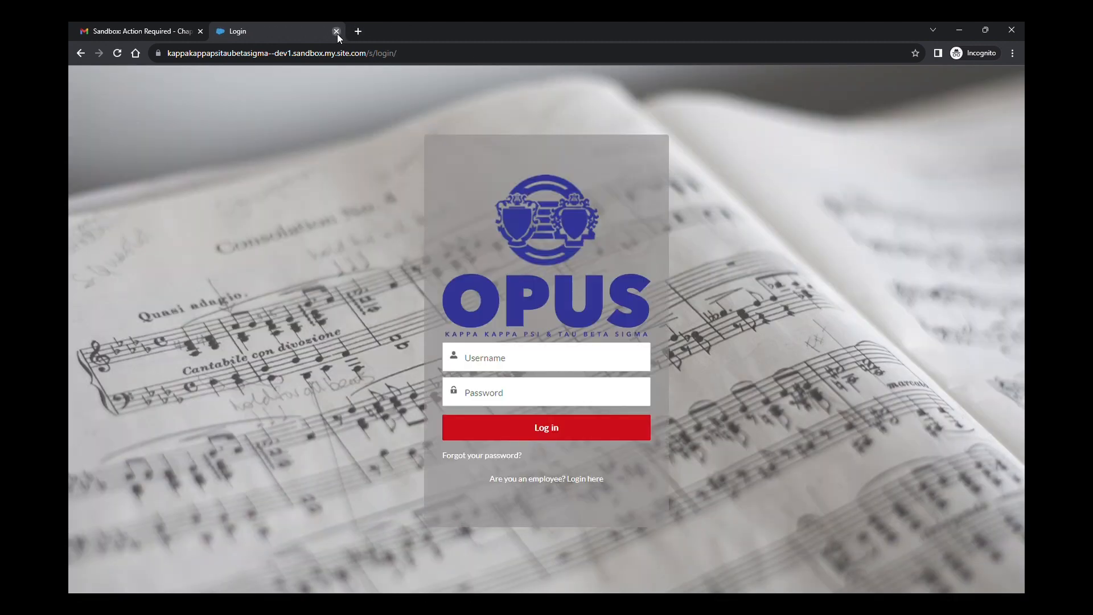
{"action": "left_click", "coordinate": [337, 32]}
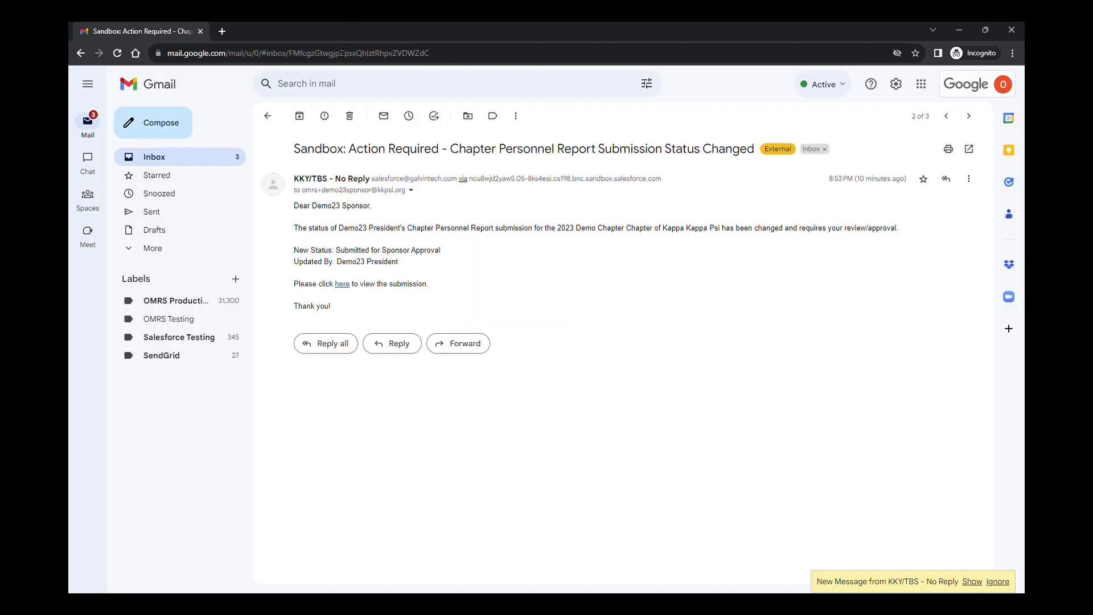
Show the new email addressed to the DOB, expand its hidden content and open the linked submission
{"action": "left_click", "coordinate": [972, 581]}
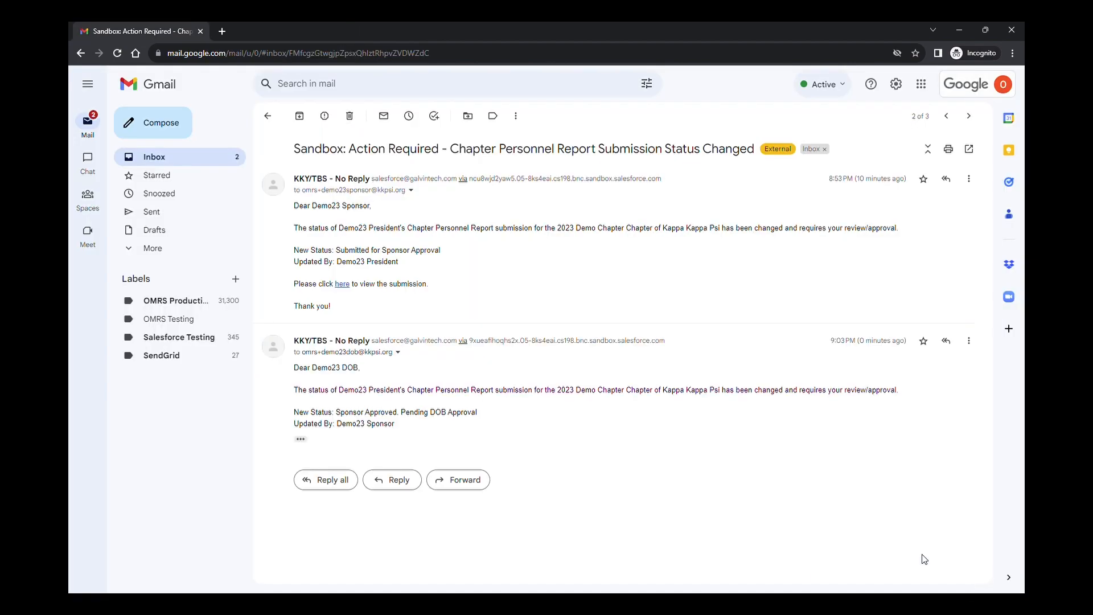
{"action": "left_click", "coordinate": [301, 439]}
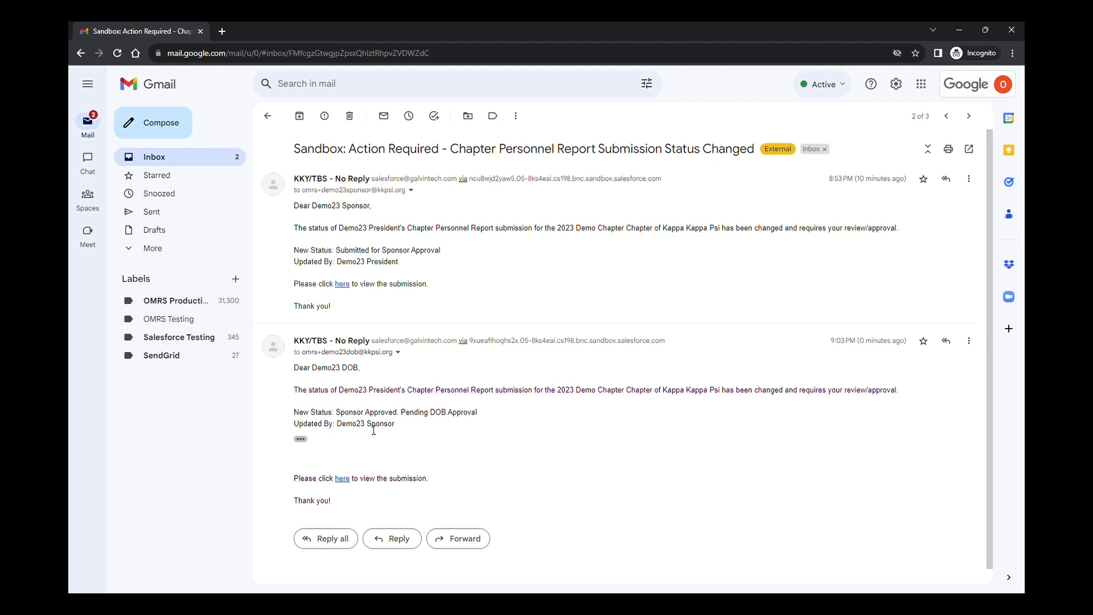
{"action": "left_click", "coordinate": [342, 479]}
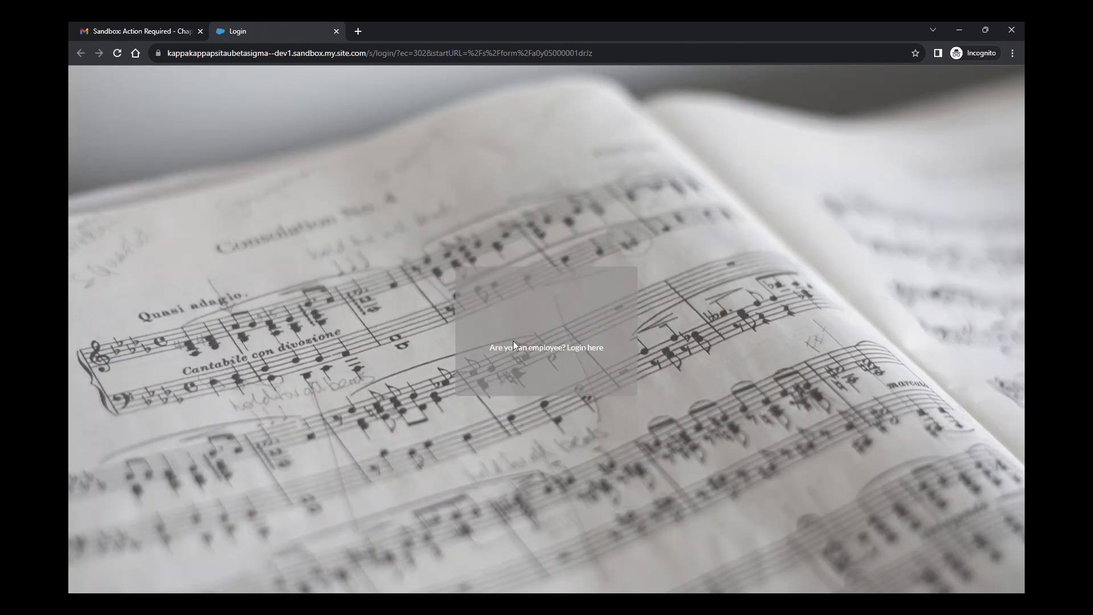
Log in to OPUS with the DOB's username, adapted from the sponsor's, and the account password
{"action": "left_click", "coordinate": [517, 361]}
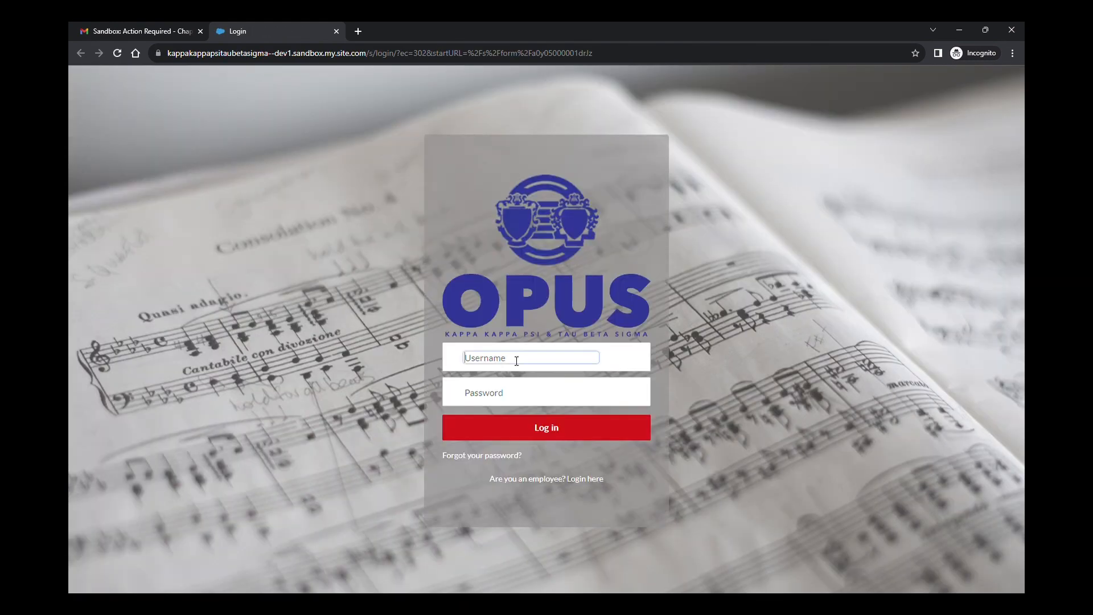
{"action": "key", "text": "ctrl+v"}
{"action": "double_click", "coordinate": [515, 363]}
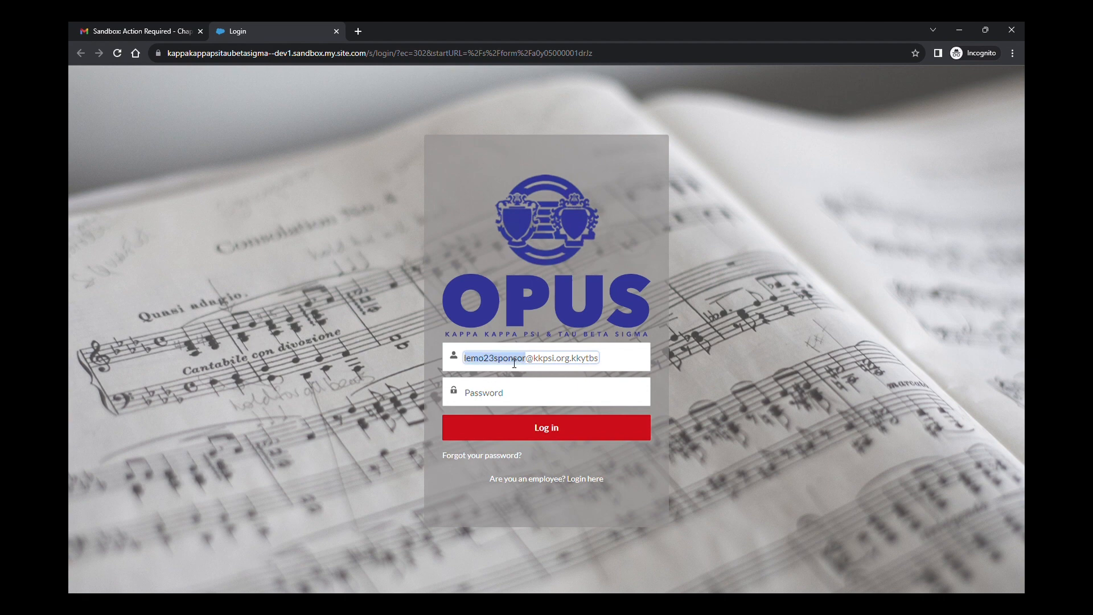
{"action": "left_click_drag", "start_coordinate": [494, 363], "coordinate": [531, 365]}
{"action": "type", "text": "dob"}
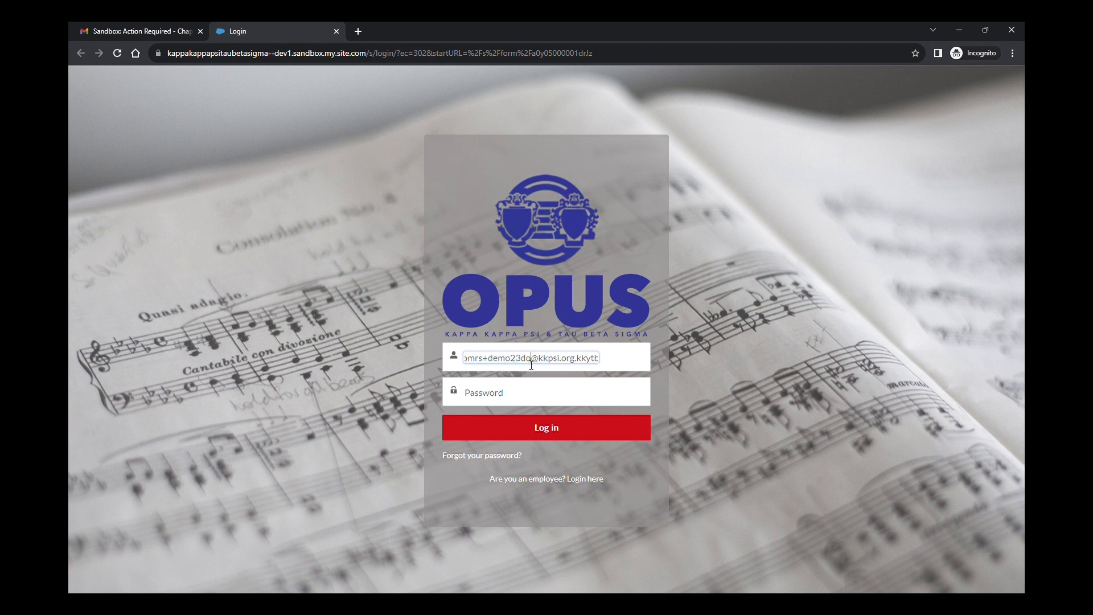
{"action": "key", "text": "Tab"}
{"action": "type", "text": "********"}
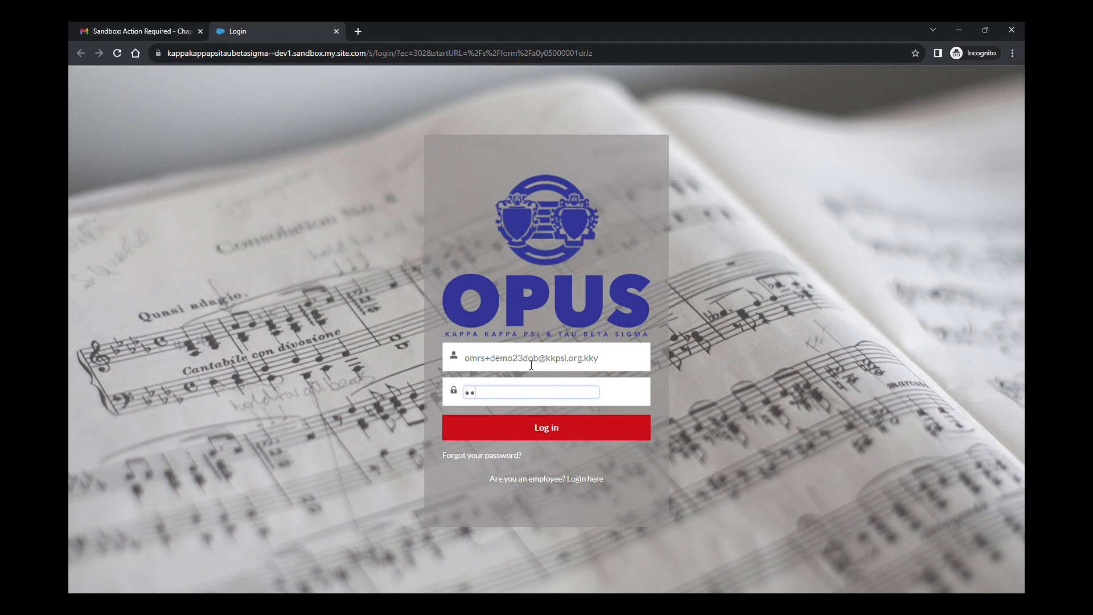
{"action": "type", "text": "***"}
{"action": "left_click", "coordinate": [554, 438]}
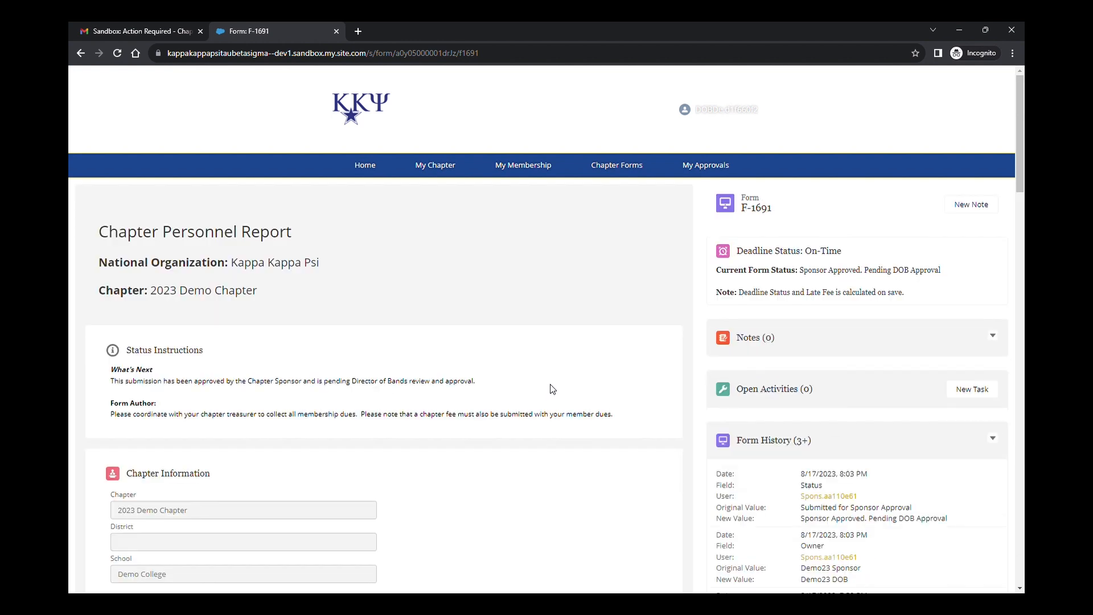
Set the Chapter Personnel Report's submission status to DOB Approved, Pending Collection of Fees and submit the form
{"action": "scroll", "coordinate": [552, 389], "scroll_direction": "down", "scroll_amount": 2}
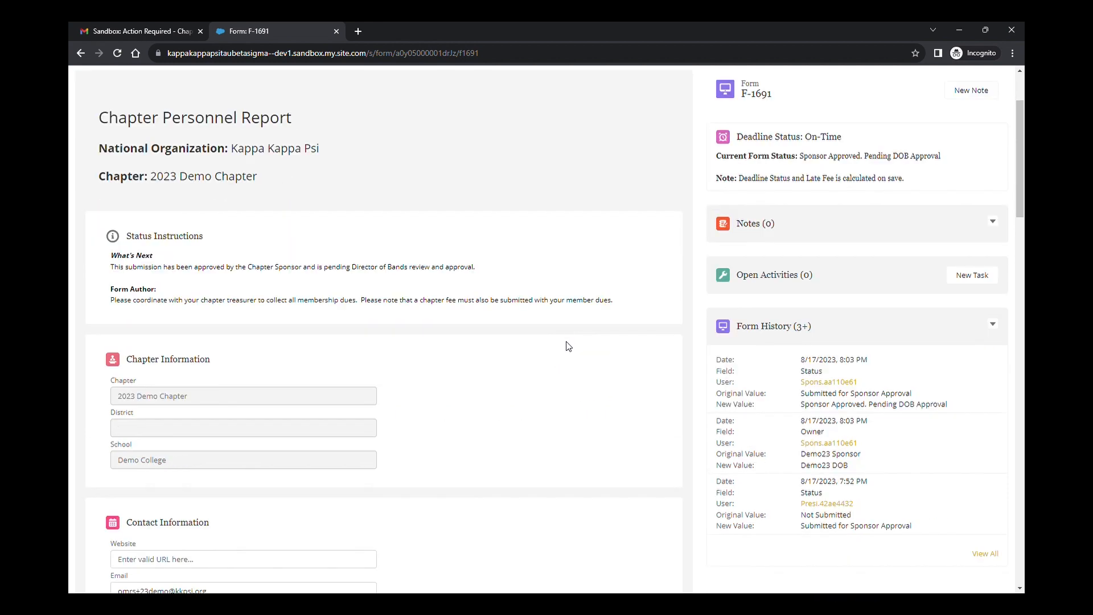
{"action": "scroll", "coordinate": [557, 356], "scroll_direction": "down", "scroll_amount": 1}
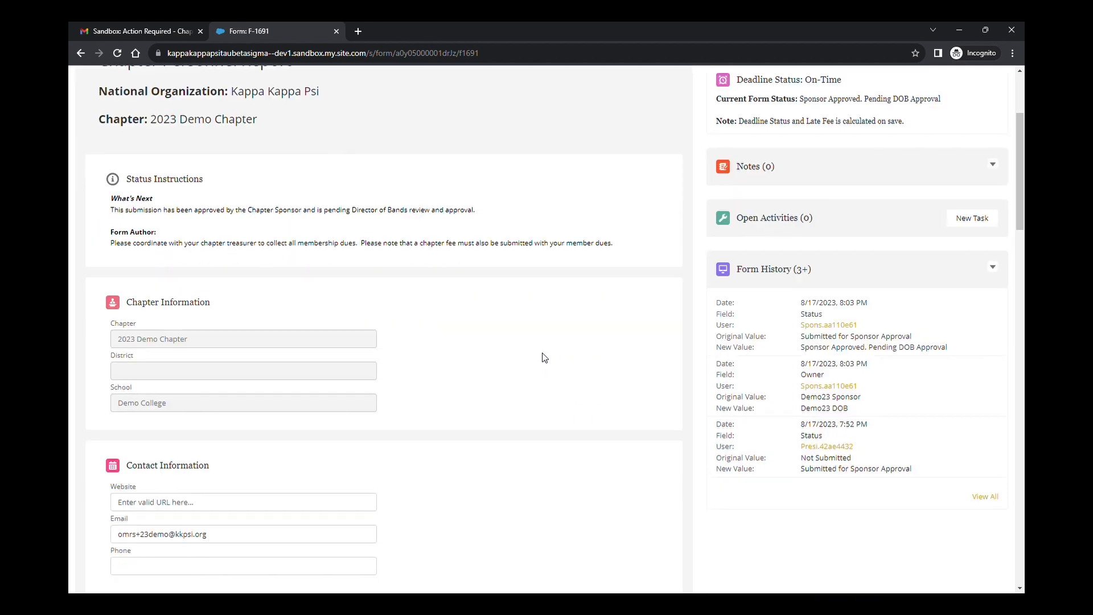
{"action": "scroll", "coordinate": [543, 357], "scroll_direction": "down", "scroll_amount": 5}
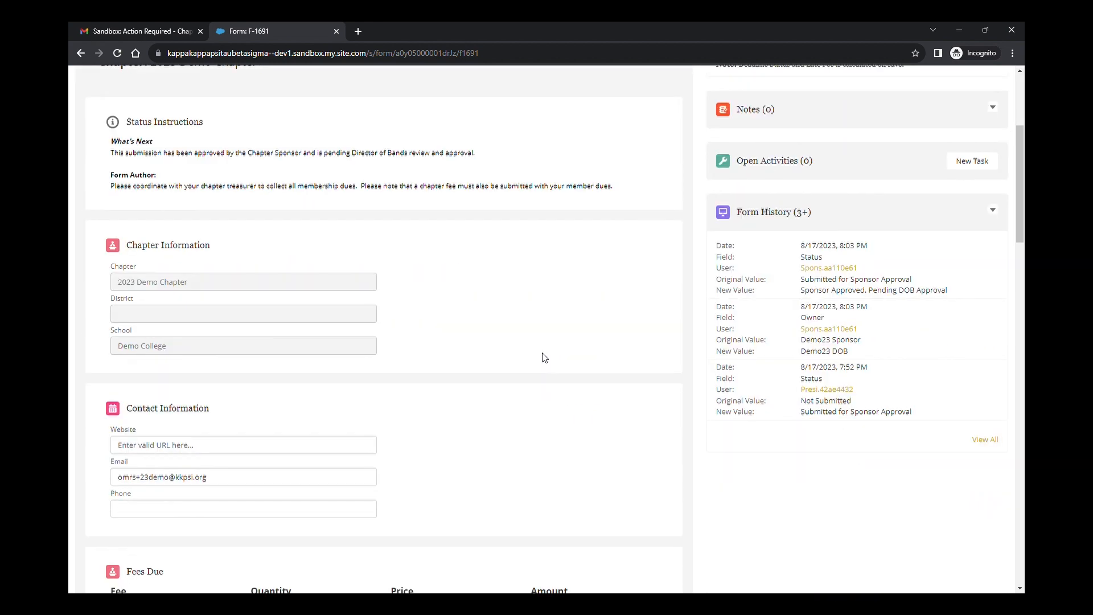
{"action": "scroll", "coordinate": [544, 357], "scroll_direction": "down", "scroll_amount": 7}
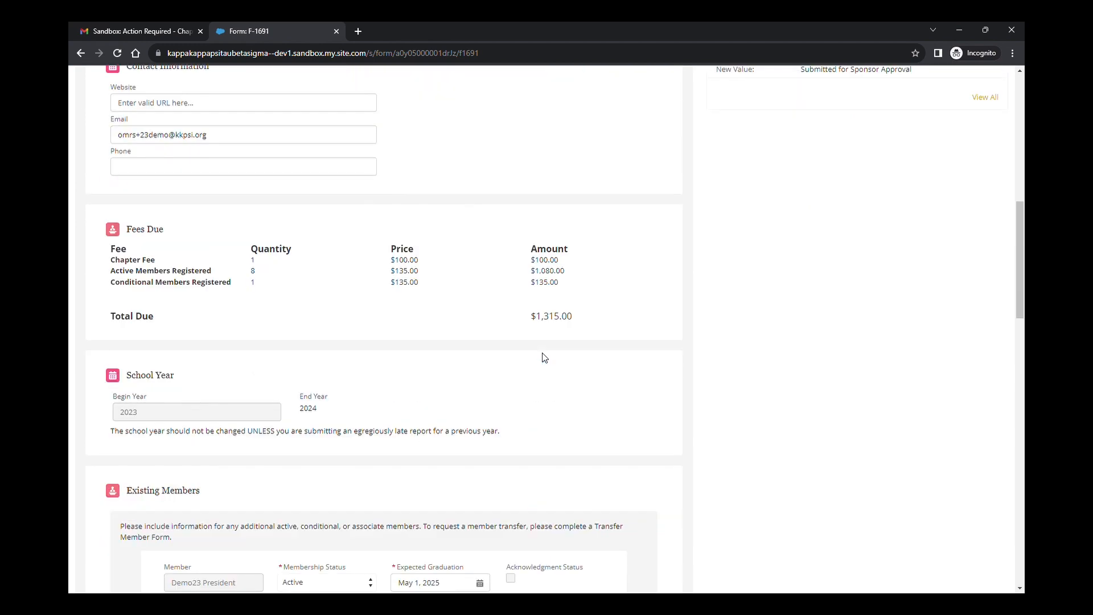
{"action": "scroll", "coordinate": [544, 357], "scroll_direction": "down", "scroll_amount": 6}
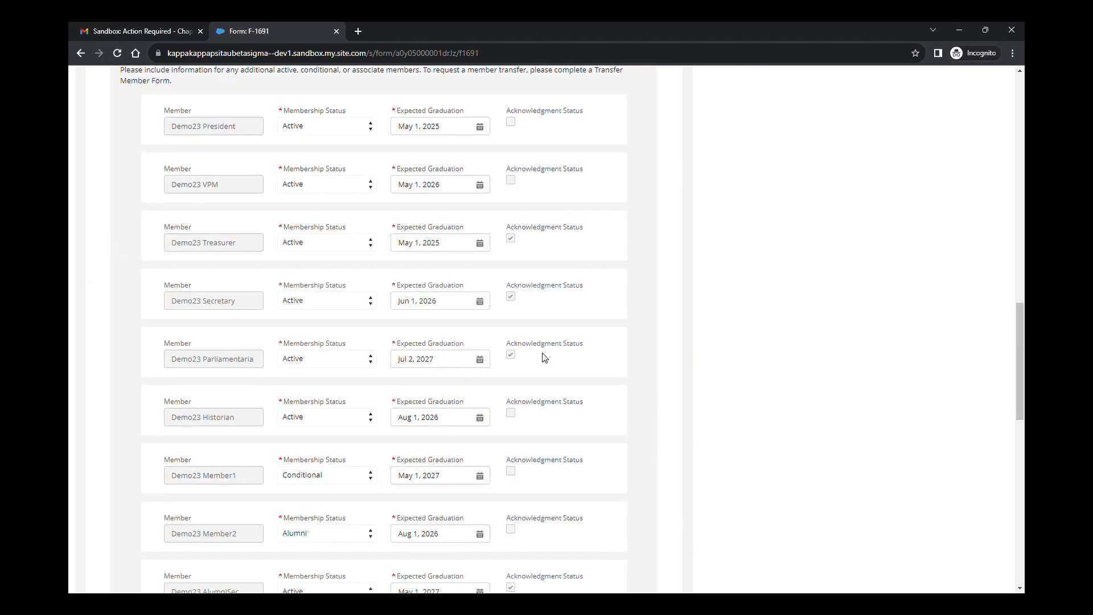
{"action": "scroll", "coordinate": [544, 357], "scroll_direction": "down", "scroll_amount": 6}
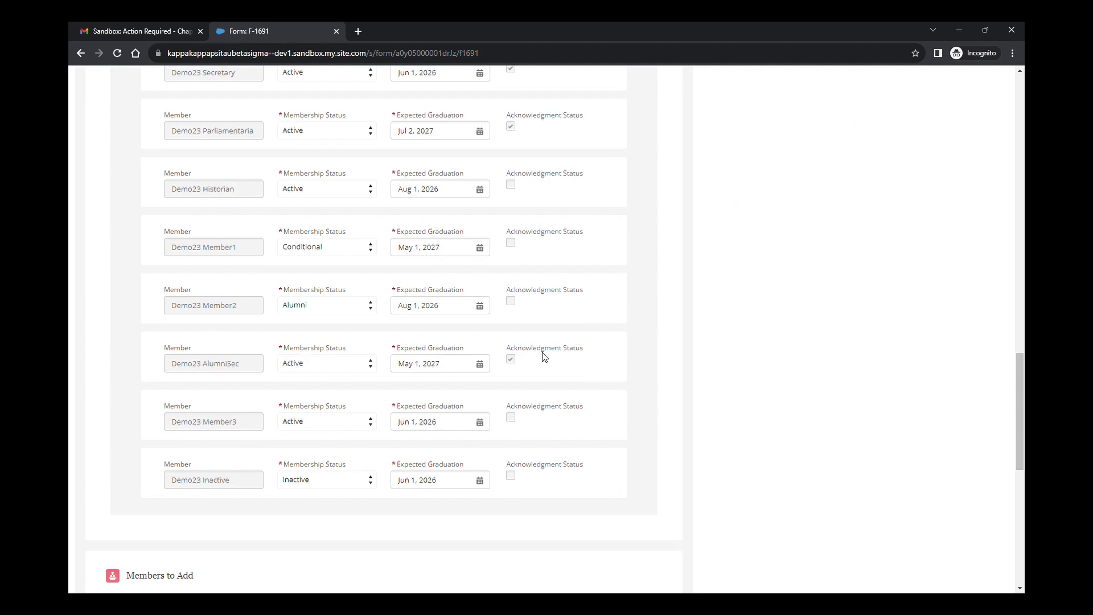
{"action": "scroll", "coordinate": [544, 357], "scroll_direction": "down", "scroll_amount": 4}
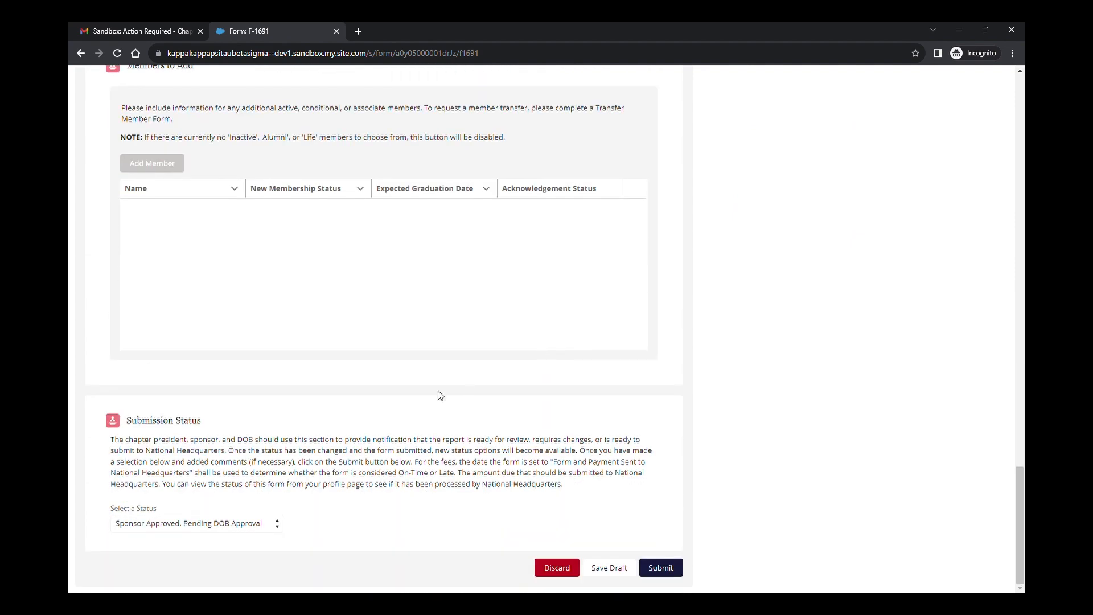
{"action": "left_click", "coordinate": [278, 523]}
{"action": "left_click", "coordinate": [255, 553]}
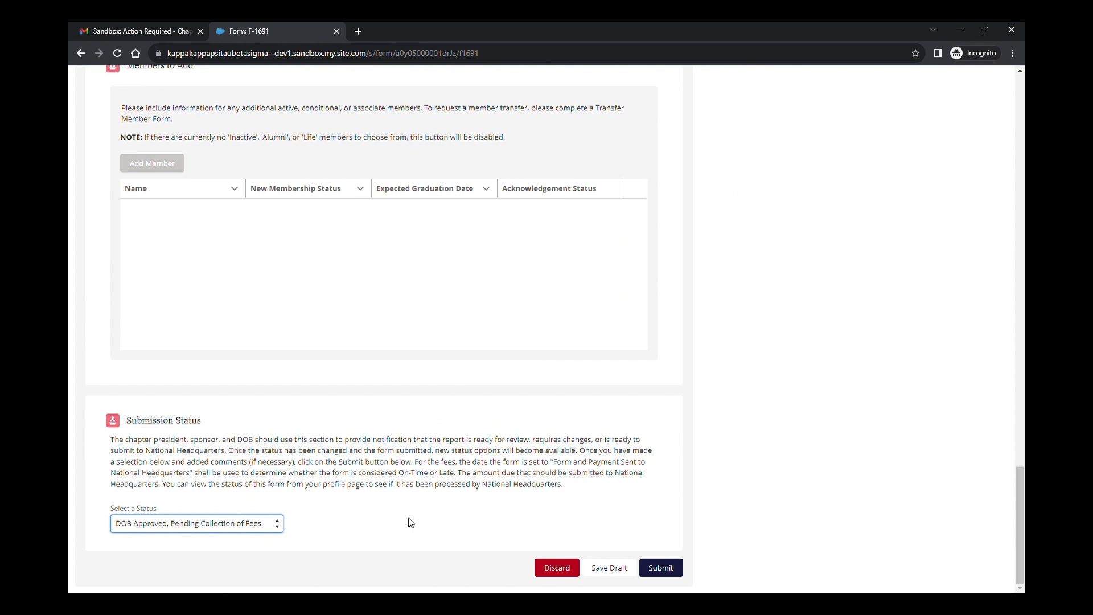
{"action": "left_click", "coordinate": [665, 568]}
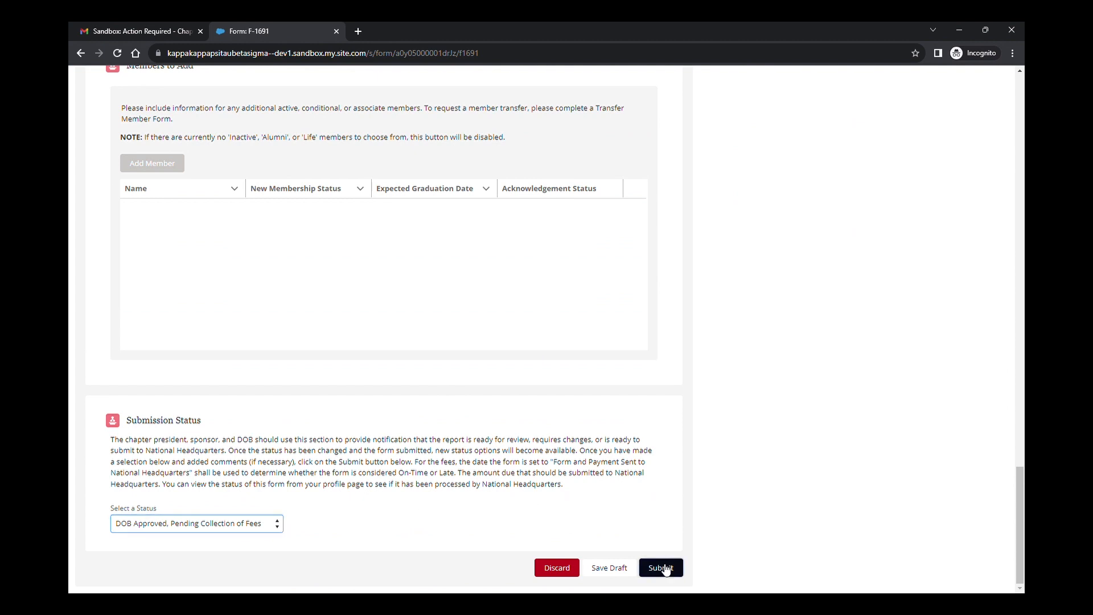